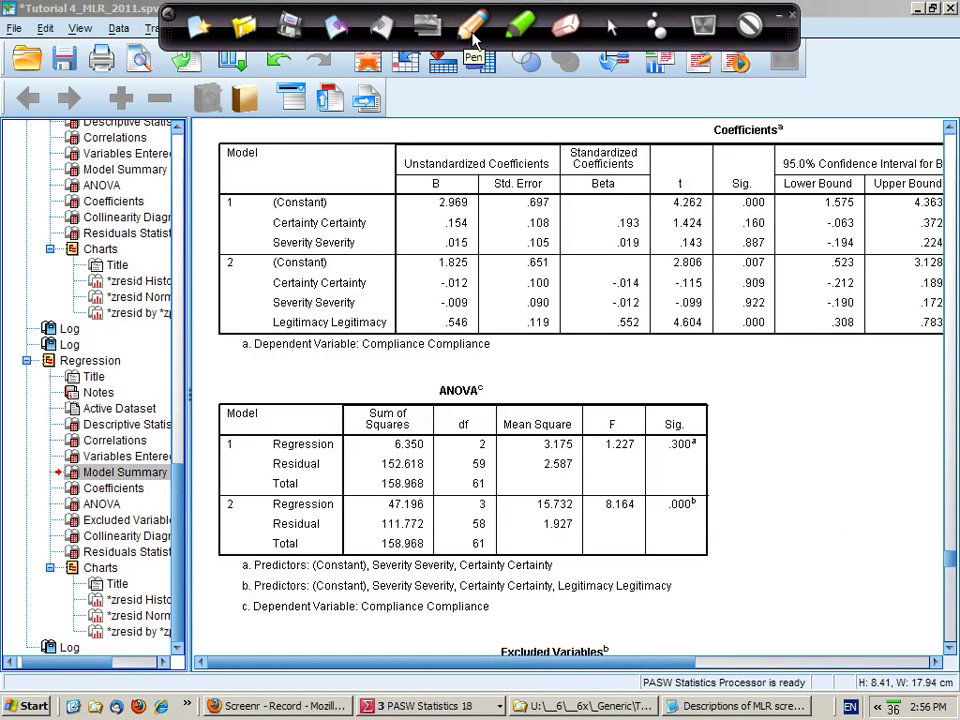
With the pen, draw blue brackets around Model 1's predictor rows and Model 2's rows including Legitimacy.
click(349, 172)
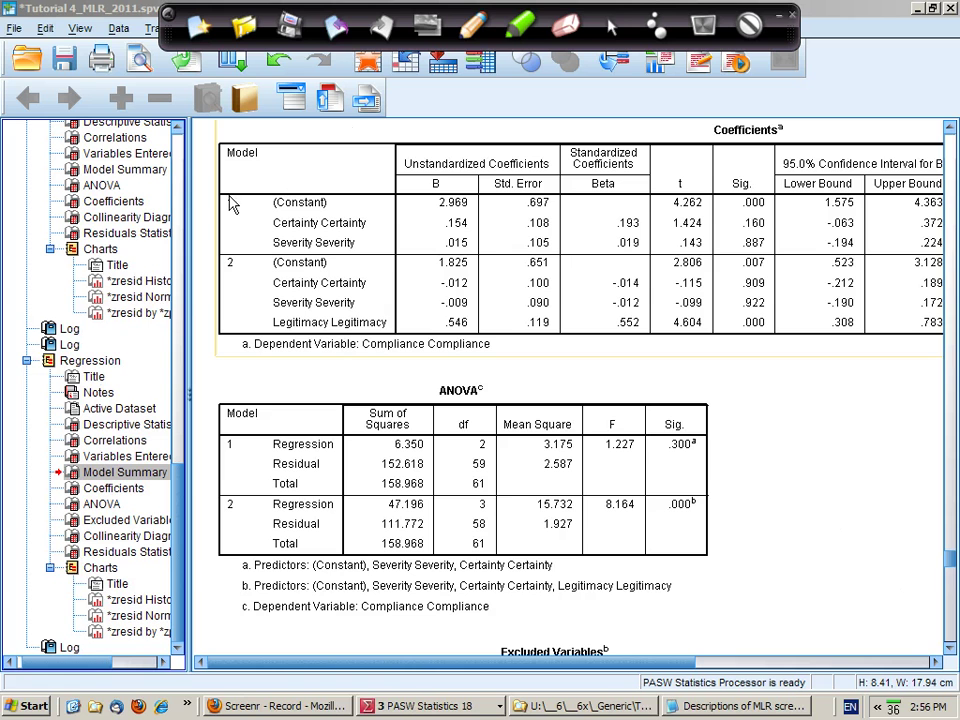
click(478, 33)
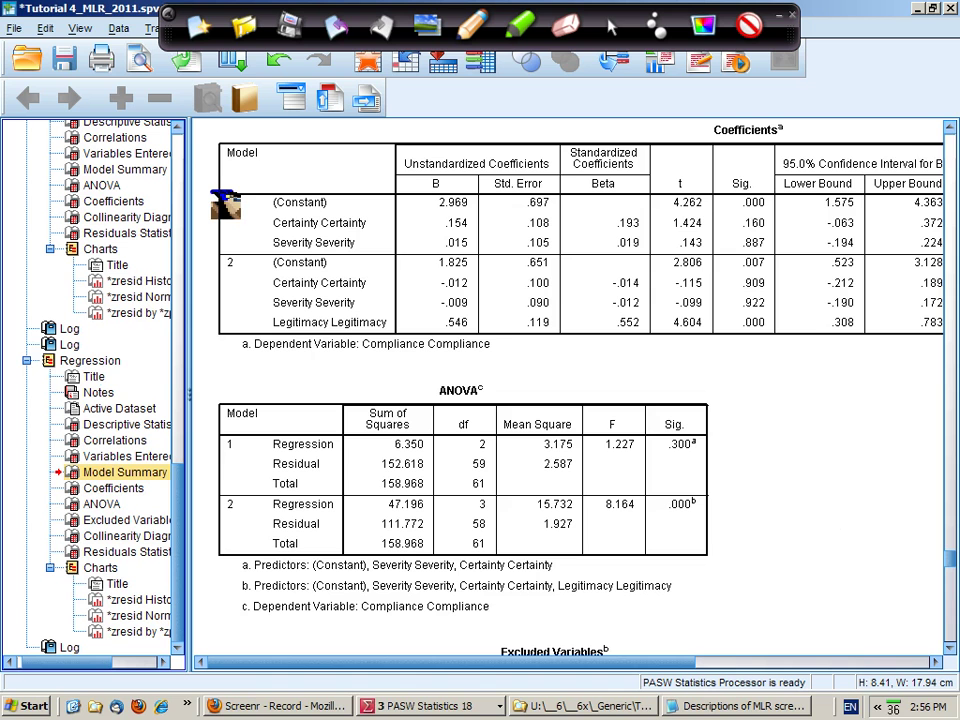
drag(212, 193, 213, 256)
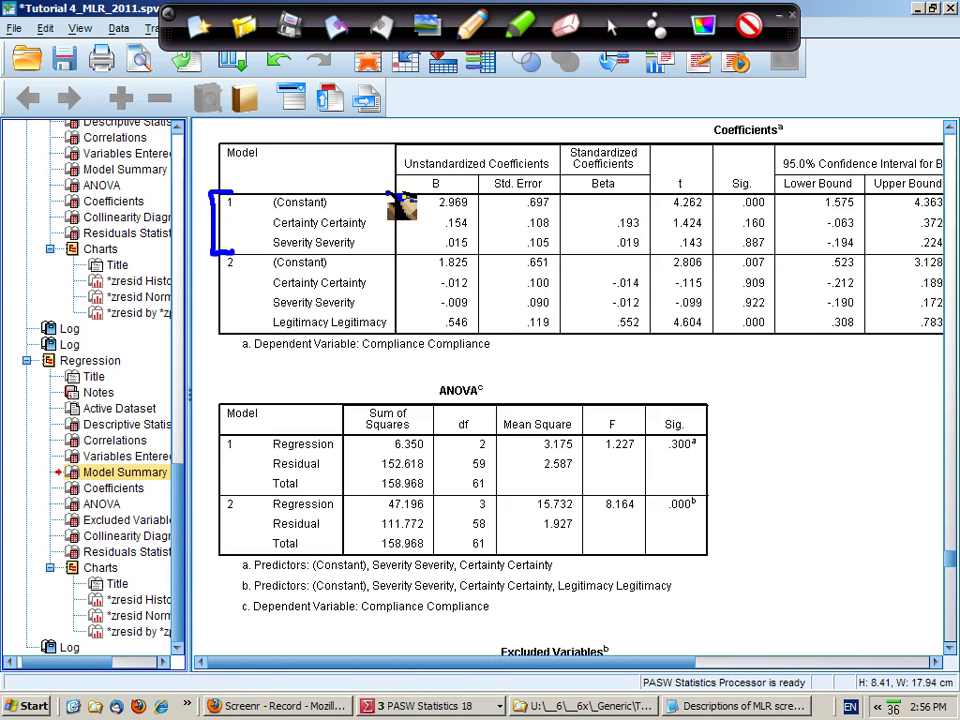
mouse_move(388, 193)
mouse_down()
mouse_move(399, 196)
mouse_move(399, 250)
mouse_move(386, 262)
mouse_up()
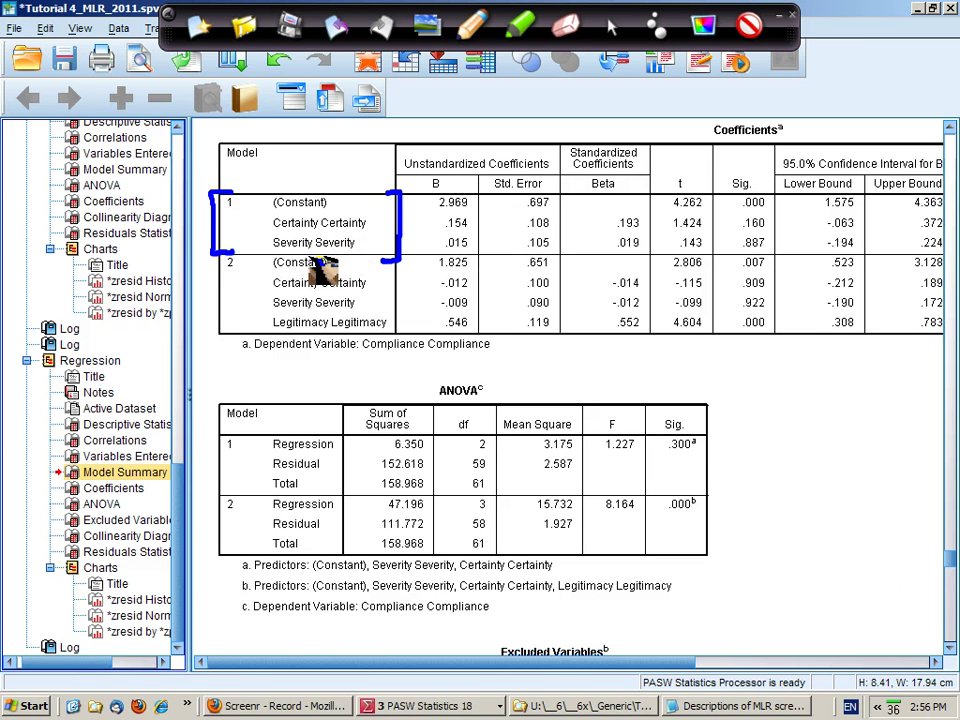
mouse_move(213, 258)
mouse_down()
mouse_move(216, 340)
mouse_move(238, 340)
mouse_up()
mouse_move(398, 260)
mouse_down()
mouse_move(400, 340)
mouse_move(388, 352)
mouse_up()
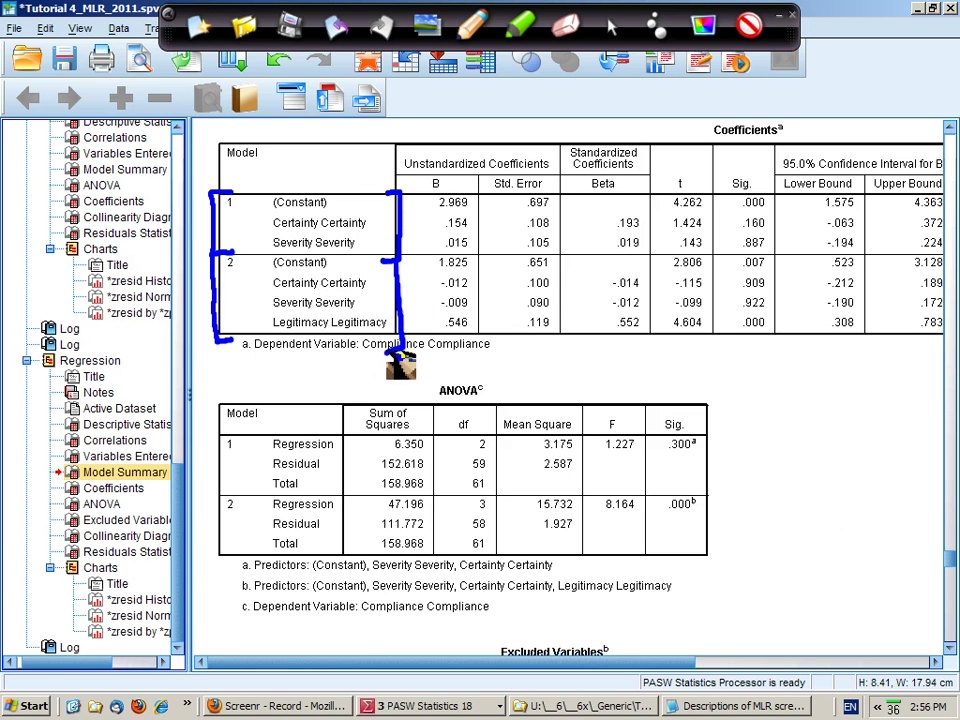
Dot the Legitimacy row, arrow the Beta column, circle Legitimacy's .000 Sig. value, and extend the Model 2 bracket.
click(259, 321)
drag(640, 135, 631, 192)
mouse_move(626, 176)
mouse_down()
mouse_move(631, 192)
mouse_move(613, 203)
mouse_up()
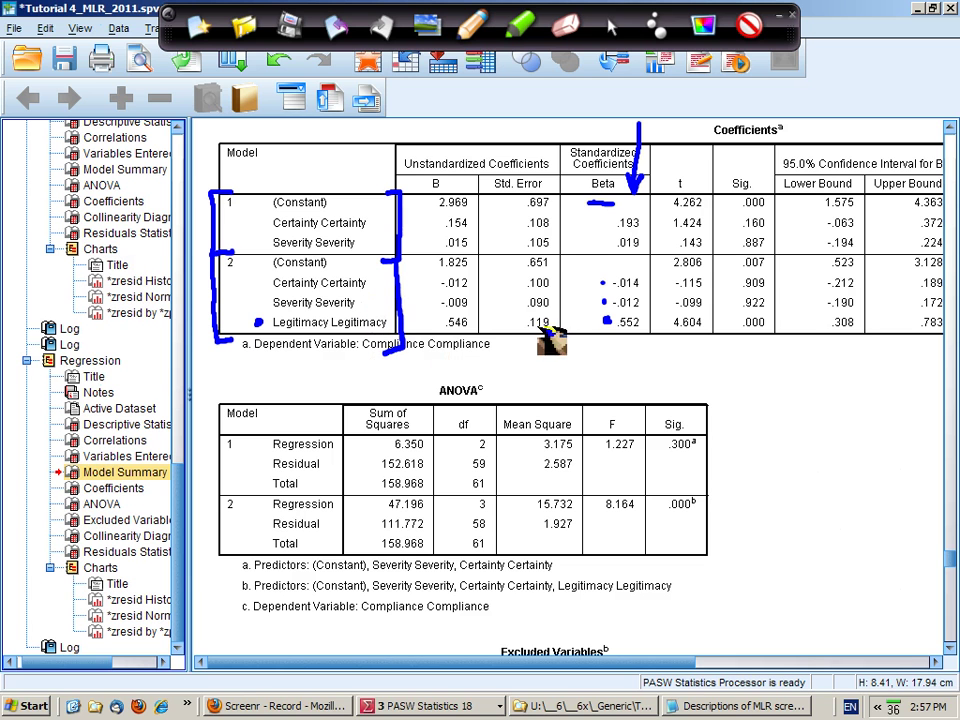
mouse_move(762, 316)
mouse_down()
mouse_move(752, 310)
mouse_move(764, 336)
mouse_move(738, 322)
mouse_up()
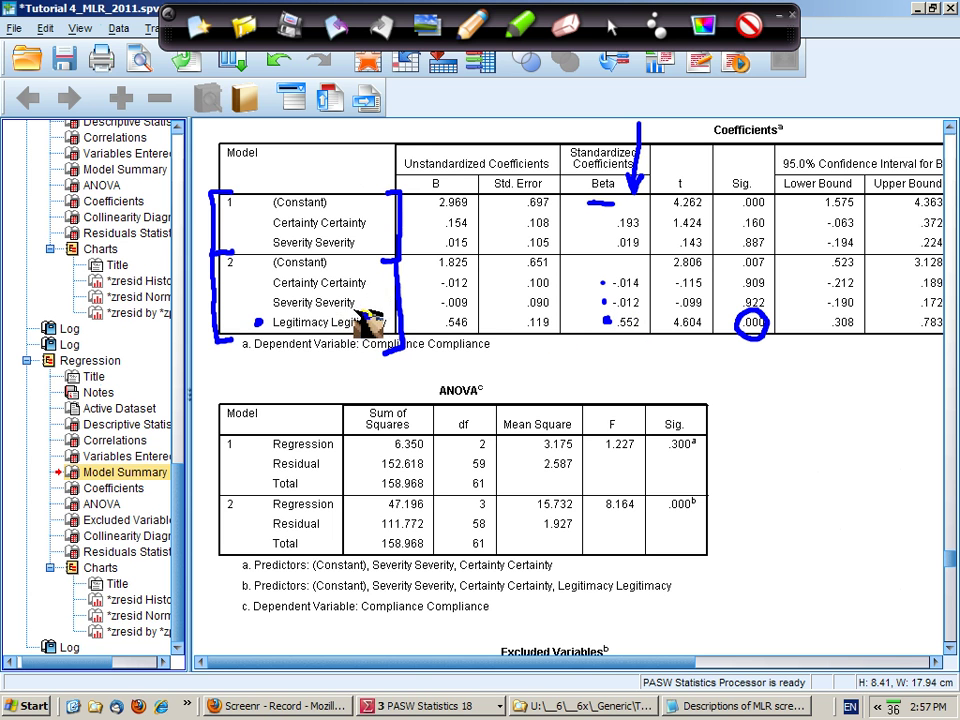
drag(397, 336, 405, 350)
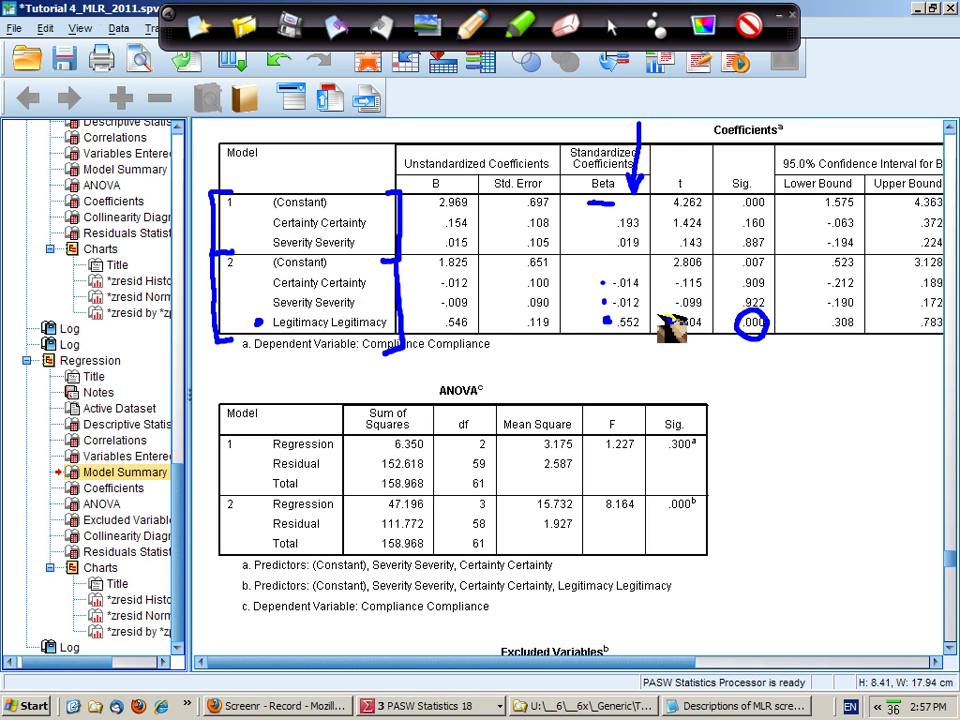
Scroll right to the Correlations and Collinearity Statistics columns, clear all ink, and re-enable the pen.
click(615, 30)
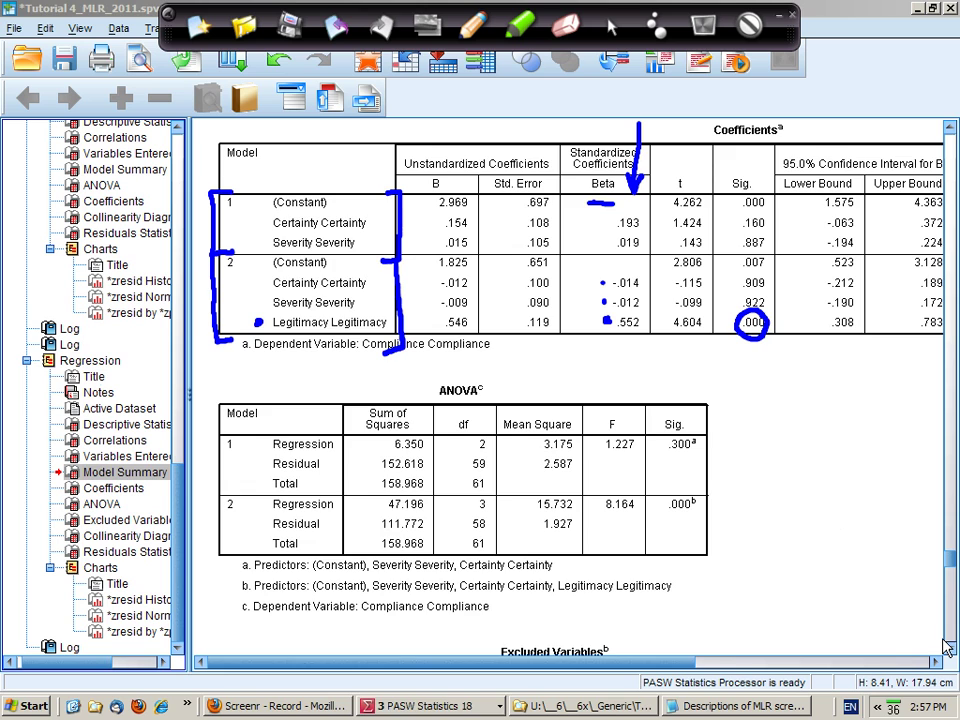
mouse_move(692, 663)
mouse_down()
mouse_move(698, 672)
mouse_move(846, 636)
mouse_move(926, 632)
mouse_up()
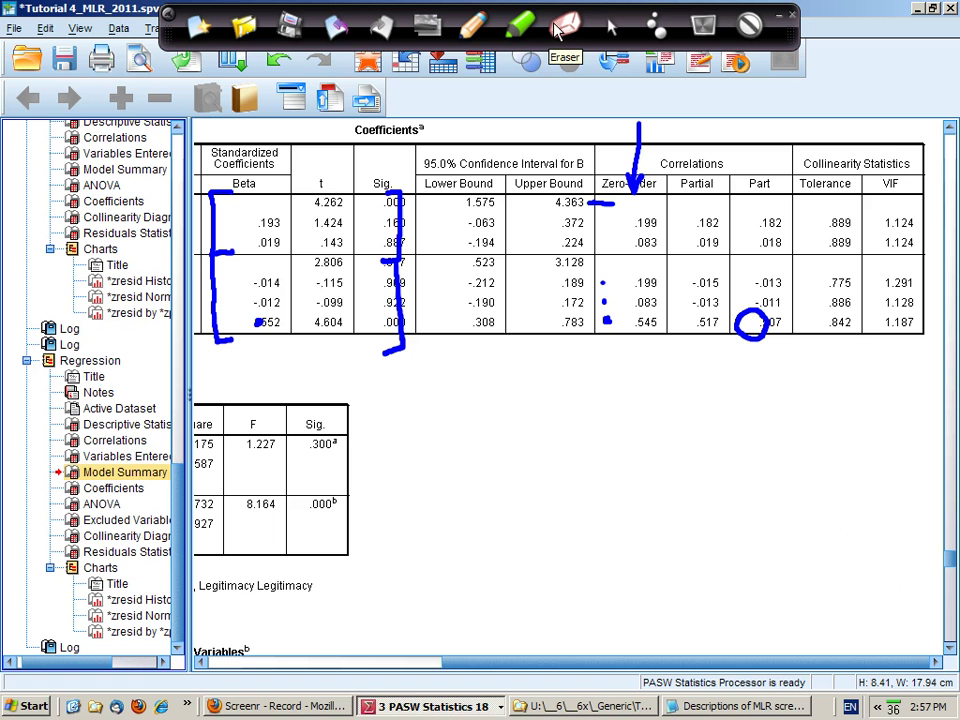
click(750, 28)
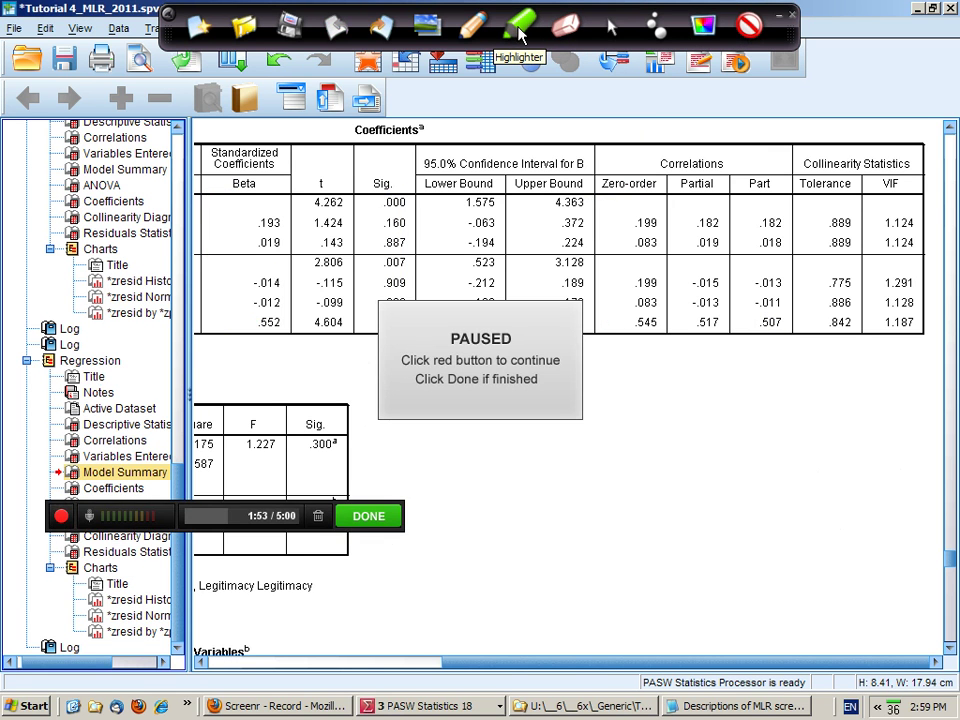
click(609, 32)
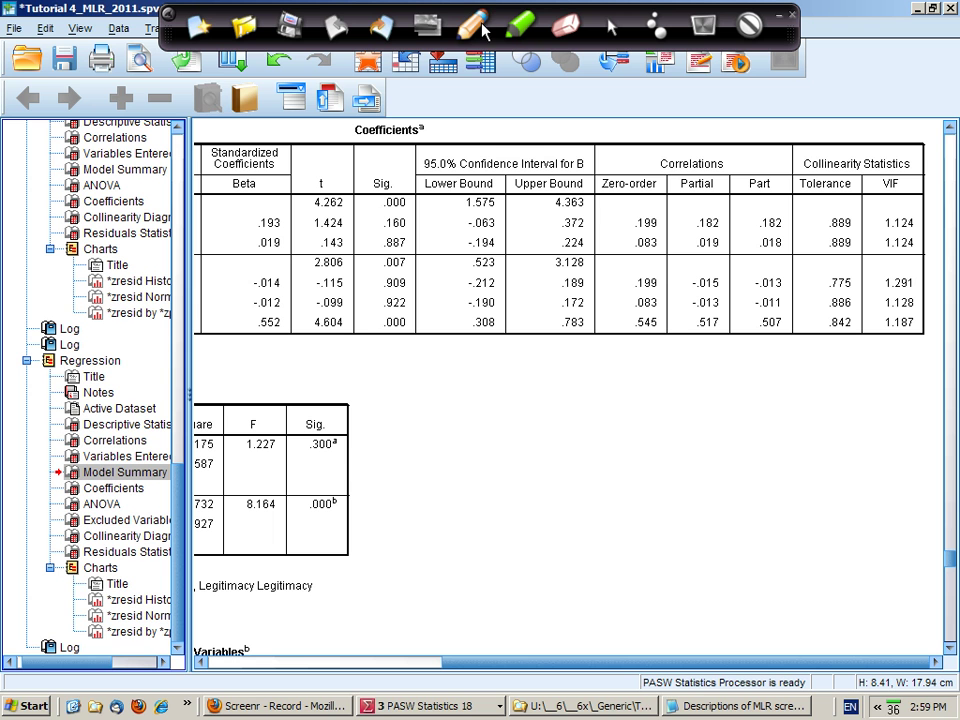
click(378, 28)
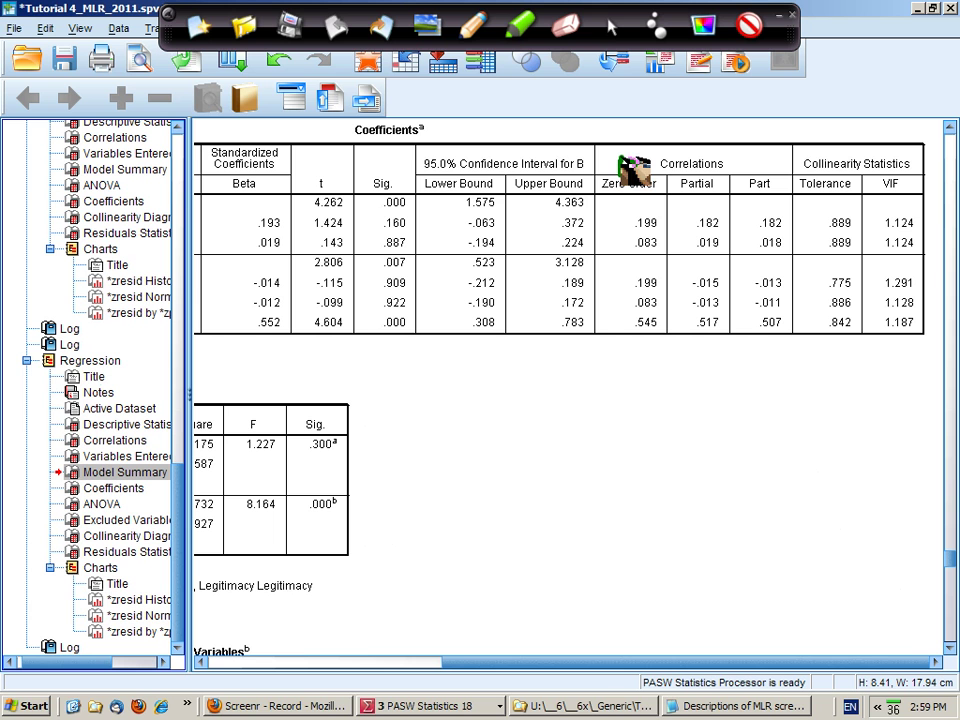
In green, tick the Zero-order heading, dot its values starting at .199, and draw a circle below the table.
drag(620, 160, 637, 156)
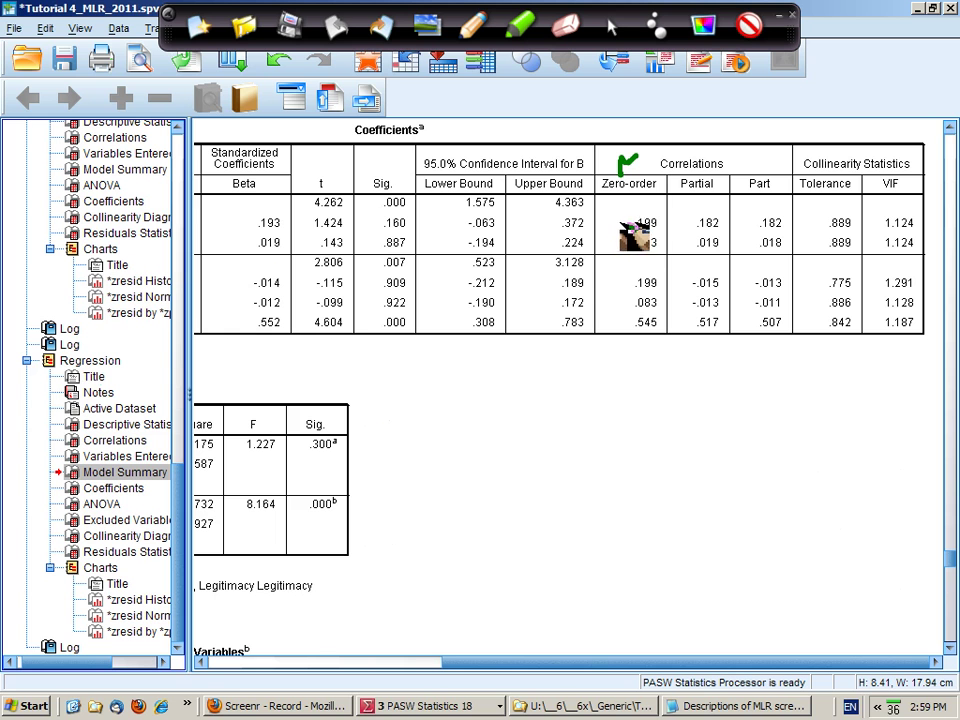
click(622, 222)
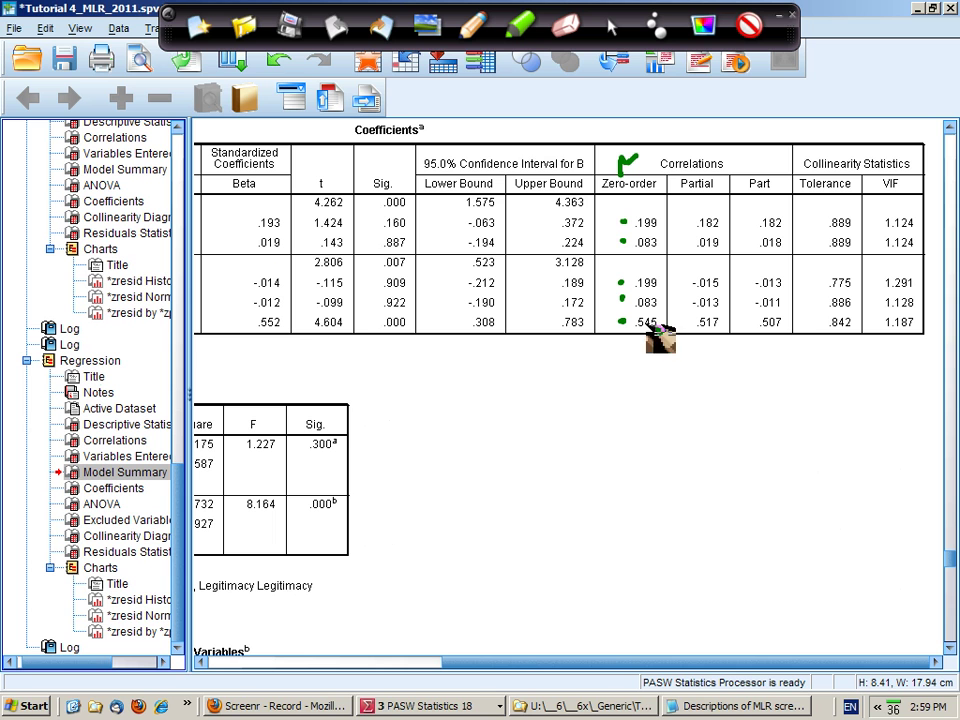
mouse_move(746, 370)
mouse_down()
mouse_move(705, 437)
mouse_move(710, 464)
mouse_move(742, 487)
mouse_move(788, 490)
mouse_move(821, 462)
mouse_move(824, 391)
mouse_move(797, 369)
mouse_move(750, 370)
mouse_up()
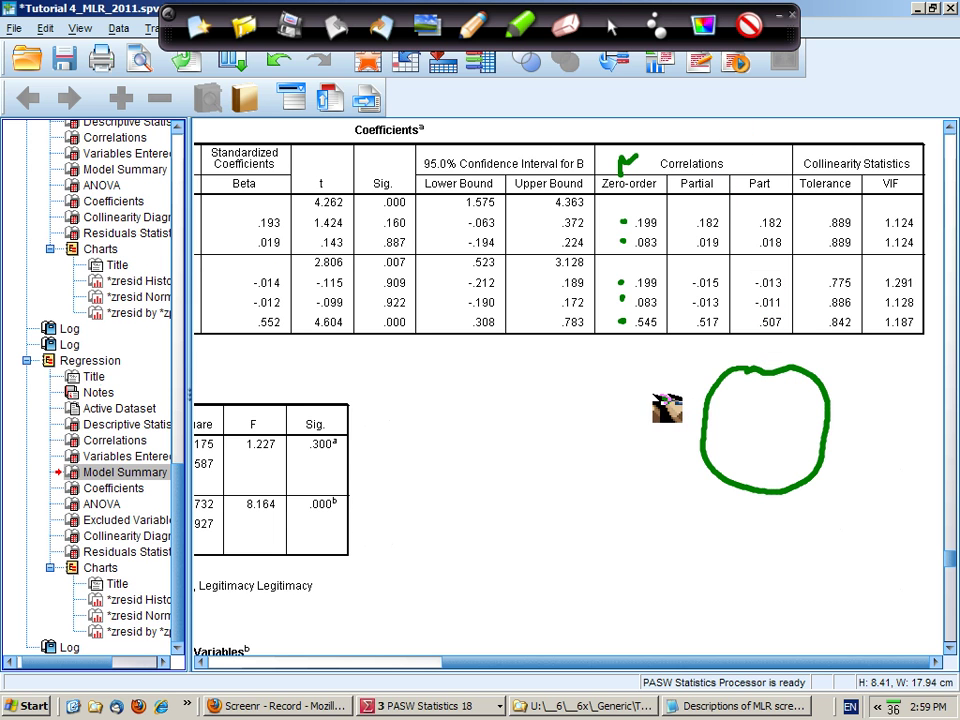
Draw an overlapping second circle, label the circles DV and IV, and hatch their overlap.
mouse_move(646, 394)
mouse_down()
mouse_move(628, 428)
mouse_move(640, 475)
mouse_move(690, 471)
mouse_move(726, 443)
mouse_move(732, 413)
mouse_move(723, 388)
mouse_move(698, 380)
mouse_move(664, 404)
mouse_up()
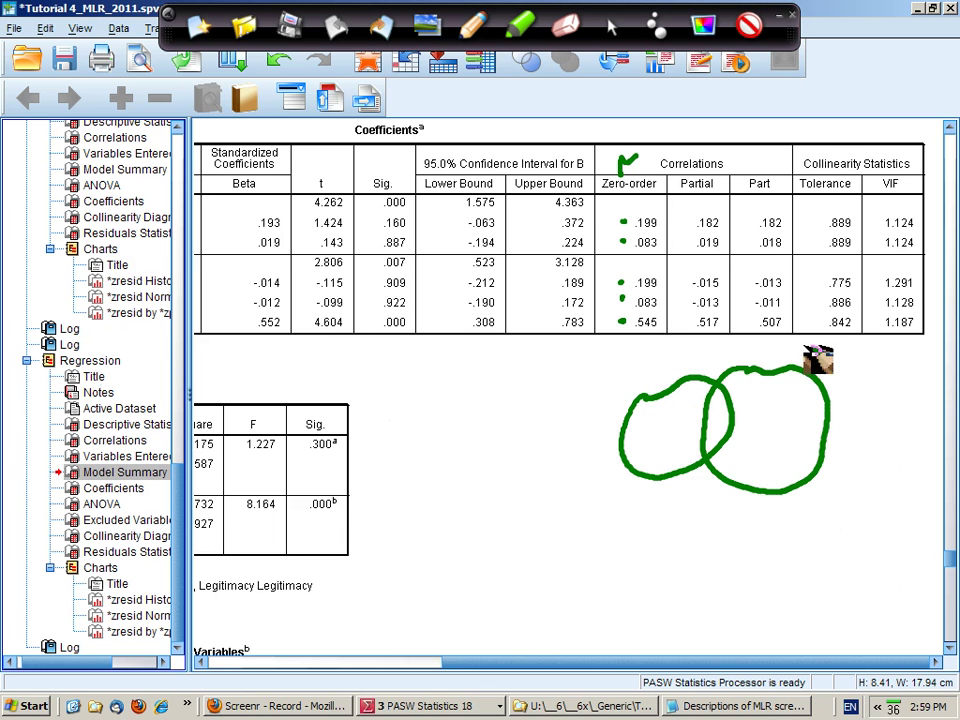
mouse_move(826, 358)
mouse_down()
mouse_move(836, 375)
mouse_move(838, 362)
mouse_move(833, 391)
mouse_move(857, 388)
mouse_move(883, 360)
mouse_up()
mouse_move(615, 358)
mouse_down()
mouse_move(616, 393)
mouse_move(648, 352)
mouse_up()
mouse_move(726, 400)
mouse_down()
mouse_move(710, 430)
mouse_move(720, 454)
mouse_move(735, 450)
mouse_up()
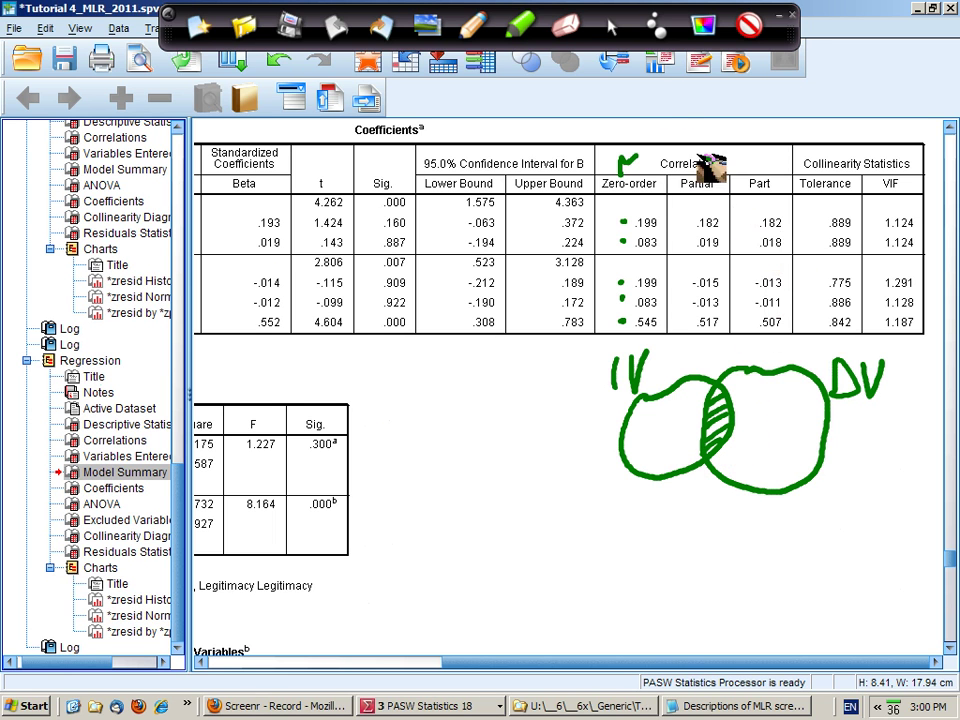
Switch to red ink, draw a second IV circle, hatch its shared area, and label it IV2.
click(701, 30)
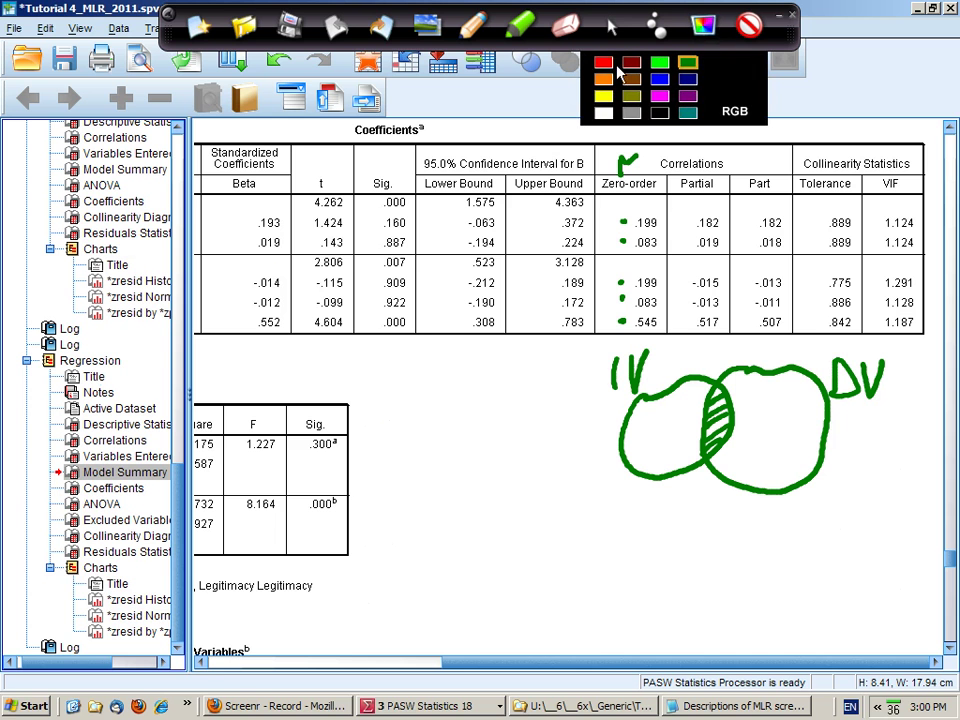
click(705, 30)
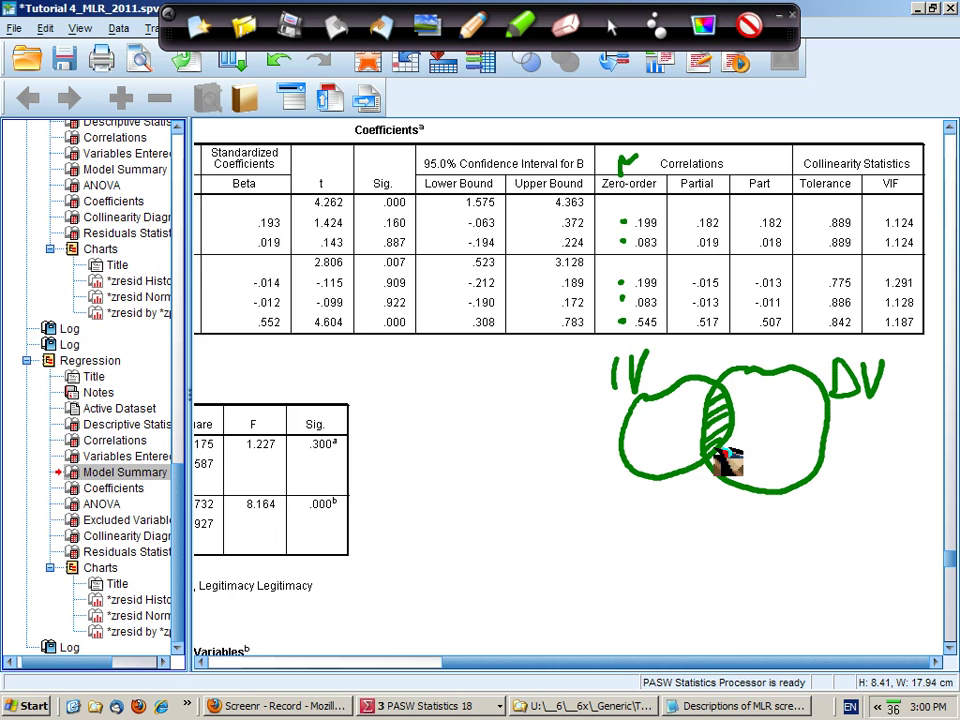
mouse_move(695, 514)
mouse_down()
mouse_move(678, 481)
mouse_move(685, 456)
mouse_move(716, 439)
mouse_move(742, 463)
mouse_move(708, 522)
mouse_up()
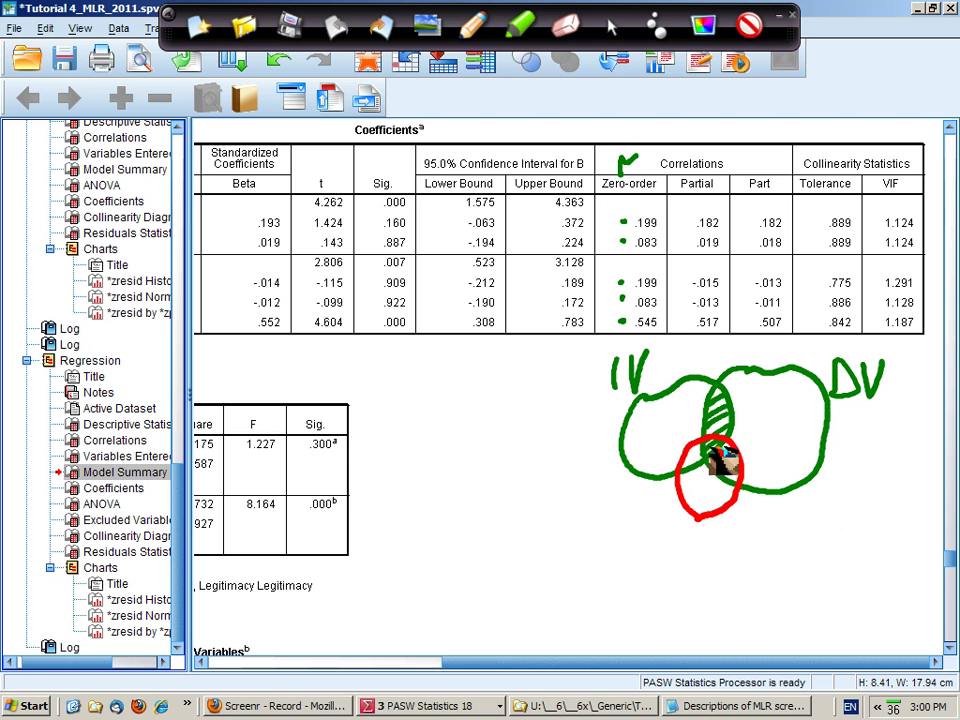
mouse_move(713, 468)
mouse_down()
mouse_move(716, 446)
mouse_move(724, 448)
mouse_up()
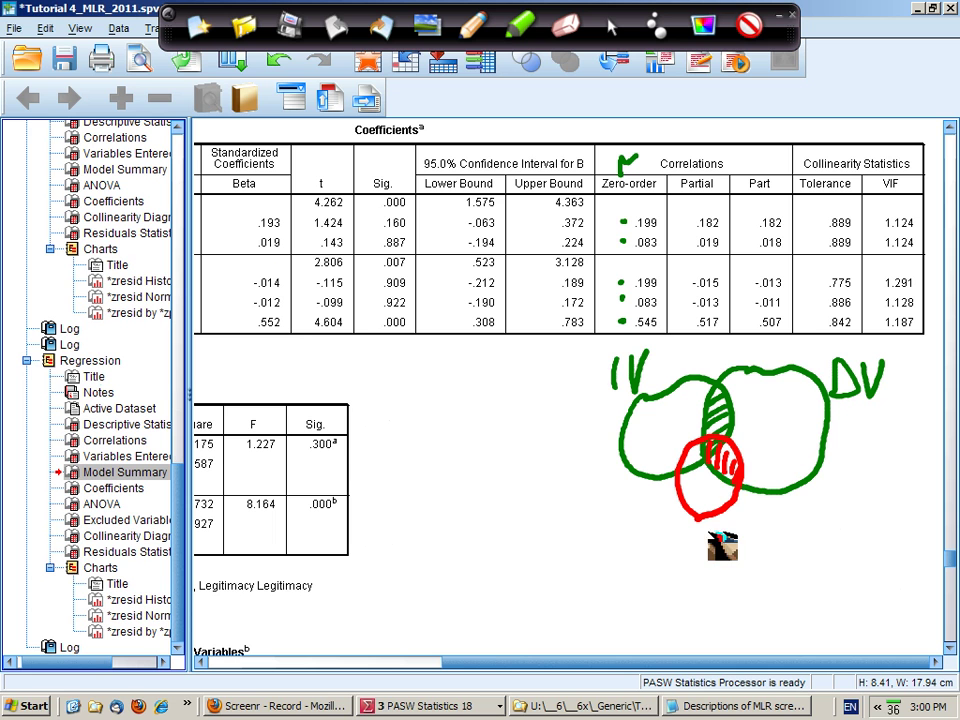
drag(730, 470, 730, 452)
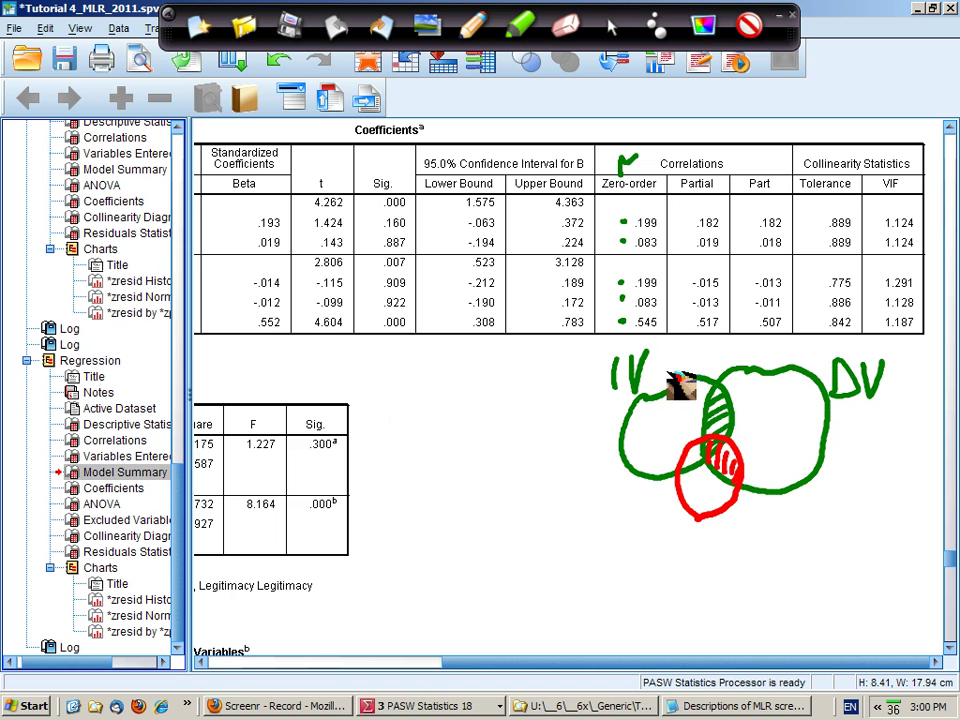
mouse_move(641, 515)
mouse_down()
mouse_move(667, 554)
mouse_move(679, 535)
mouse_move(686, 554)
mouse_move(690, 499)
mouse_up()
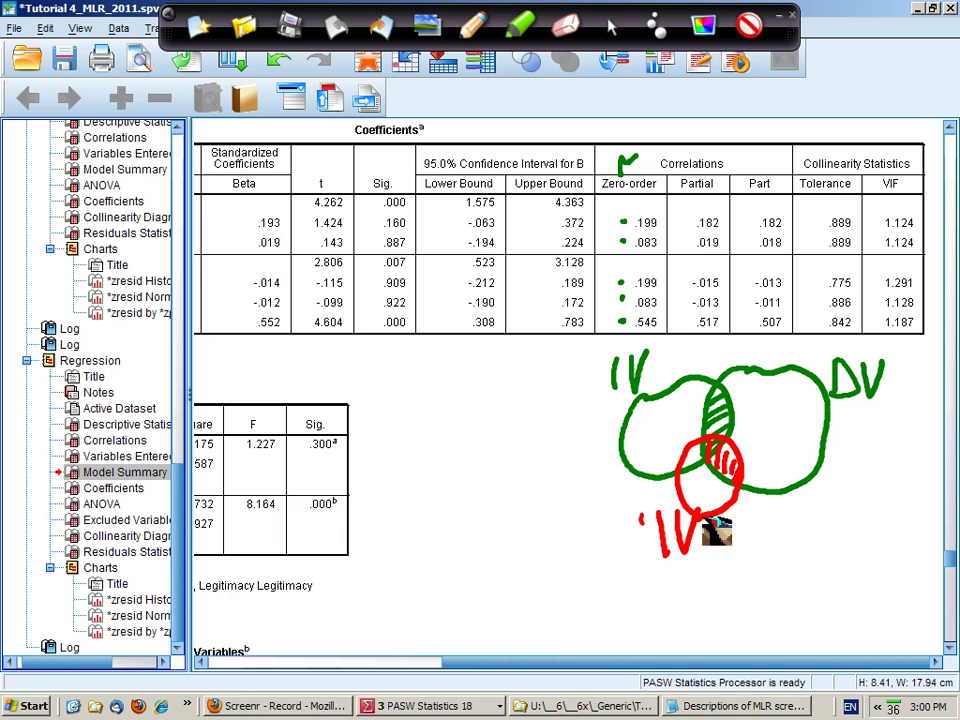
mouse_move(704, 541)
mouse_down()
mouse_move(714, 566)
mouse_move(722, 562)
mouse_up()
In magenta, shade the IV–DV overlap solid, write 'rp' beside it, and sketch three overlapping circles below.
click(706, 26)
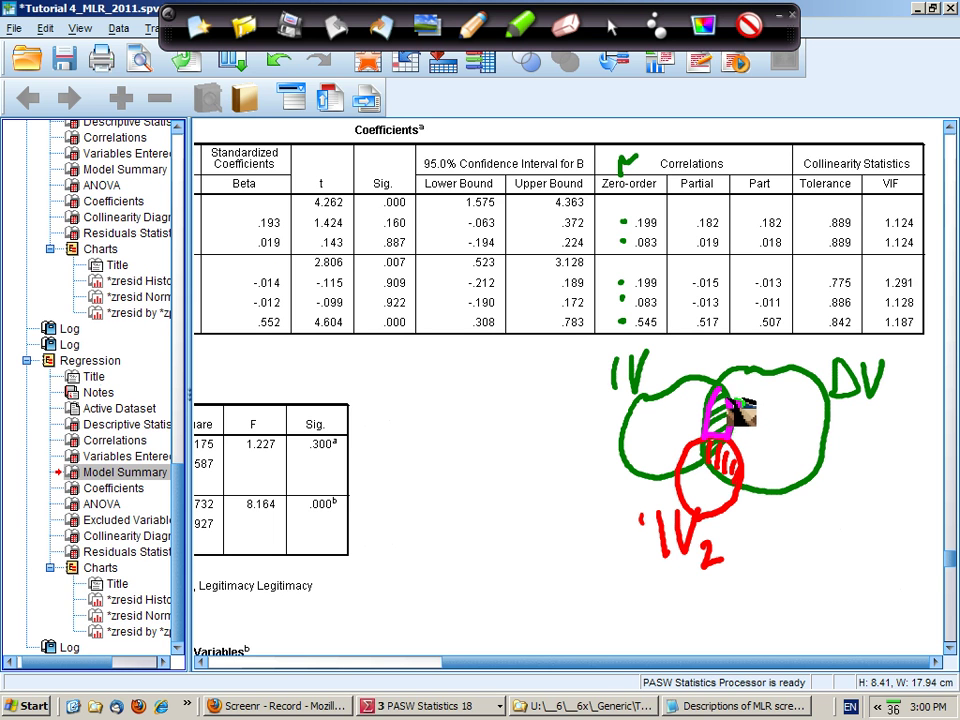
drag(728, 412, 730, 436)
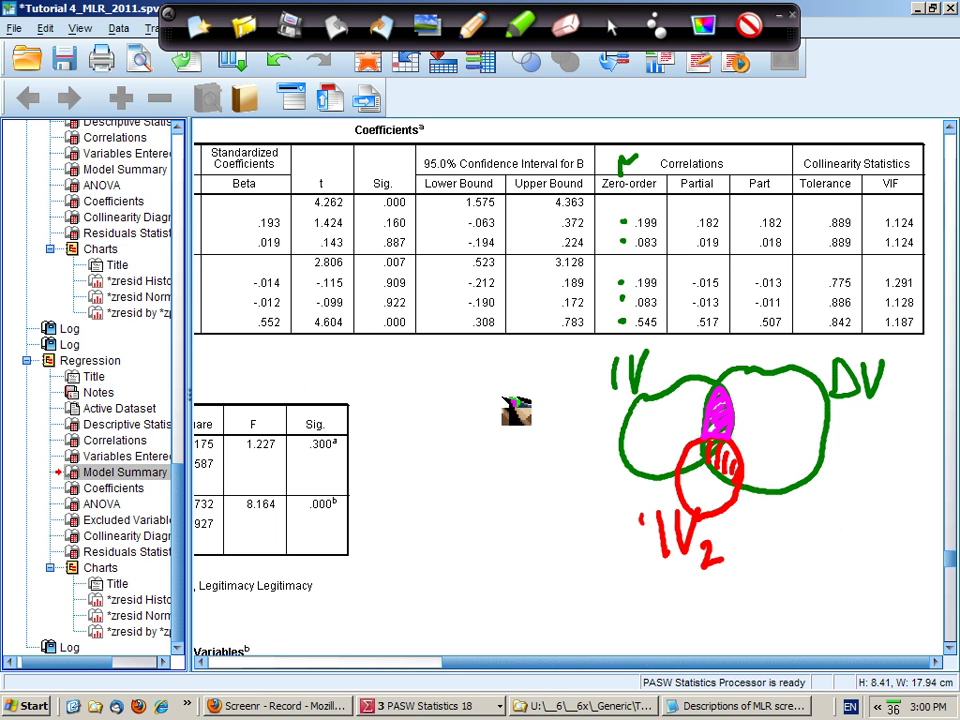
mouse_move(500, 432)
mouse_down()
mouse_move(500, 388)
mouse_move(545, 384)
mouse_up()
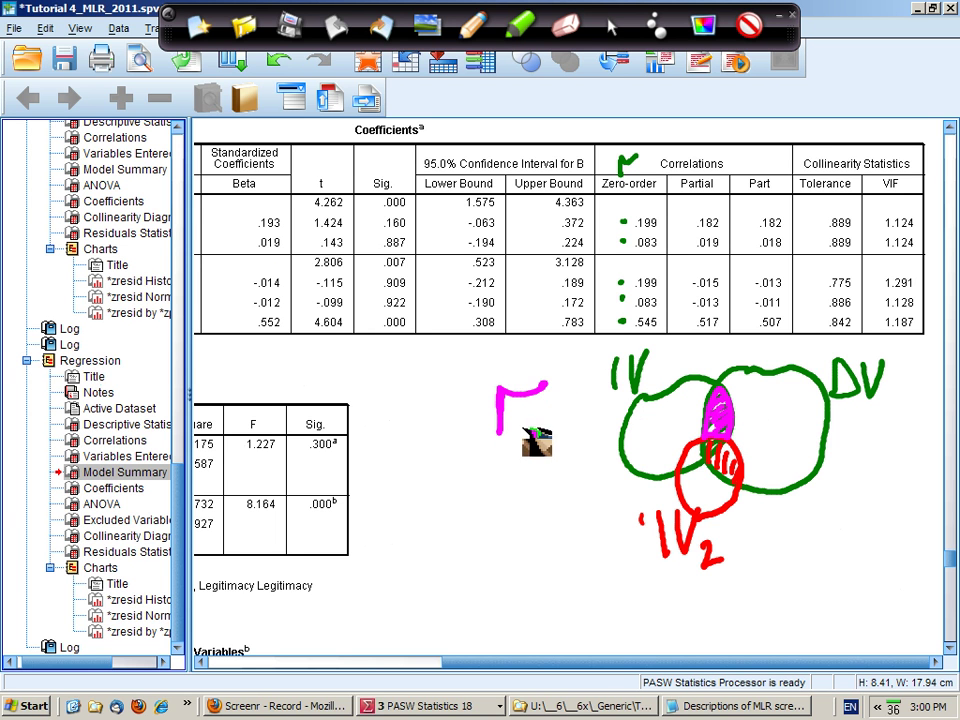
drag(528, 430, 531, 446)
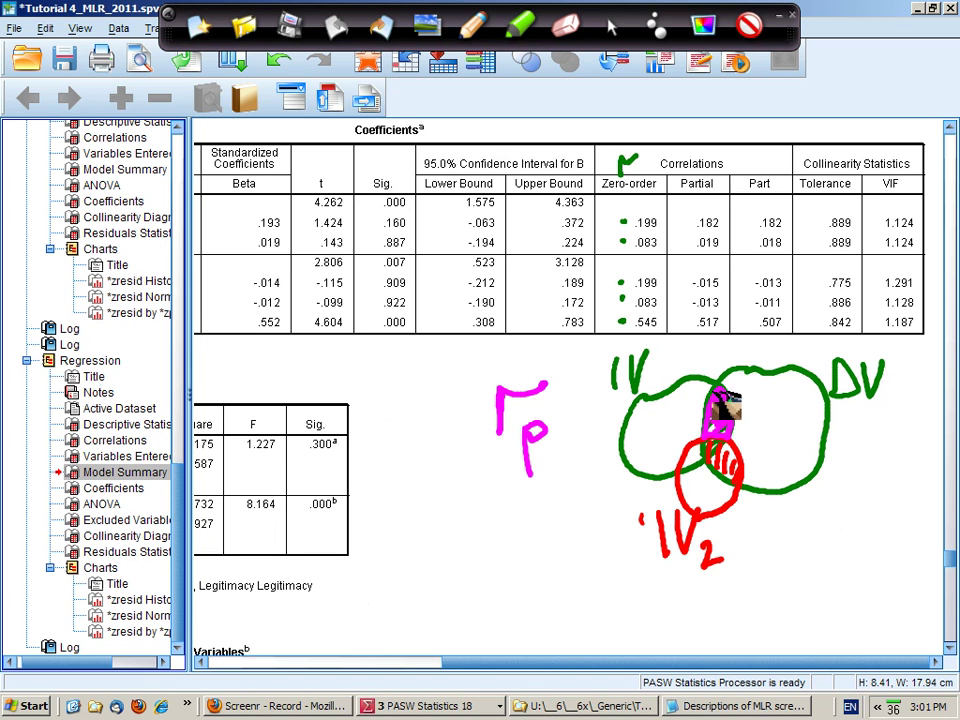
drag(716, 400, 720, 429)
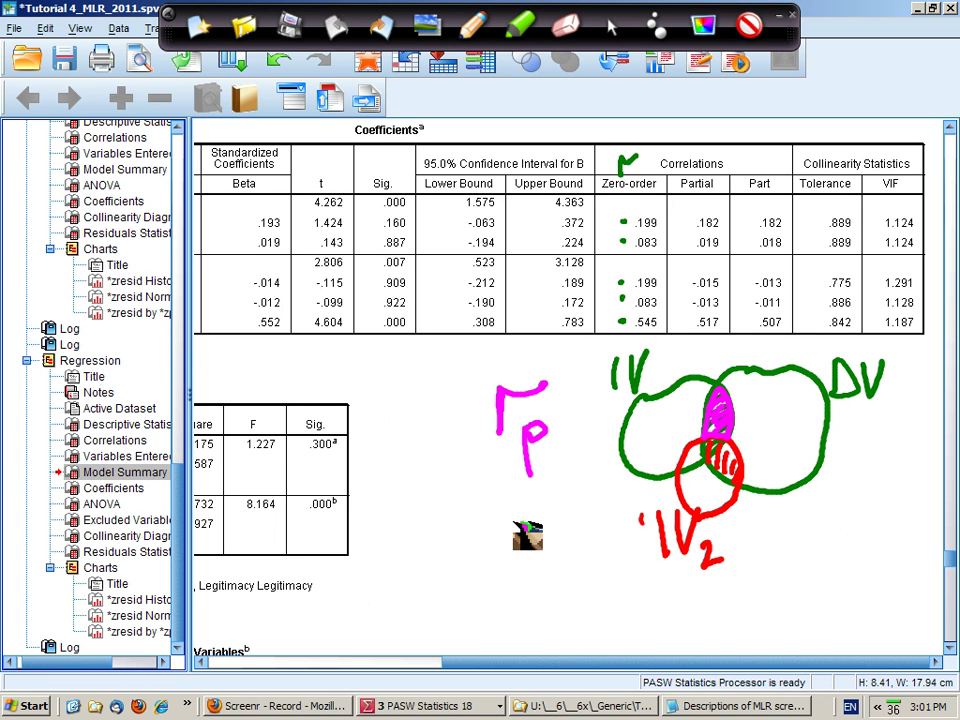
mouse_move(505, 565)
mouse_down()
mouse_move(554, 596)
mouse_move(559, 530)
mouse_move(454, 531)
mouse_move(510, 571)
mouse_move(510, 509)
mouse_move(464, 520)
mouse_move(566, 584)
mouse_move(521, 600)
mouse_move(528, 586)
mouse_move(509, 626)
mouse_move(580, 636)
mouse_move(525, 590)
mouse_up()
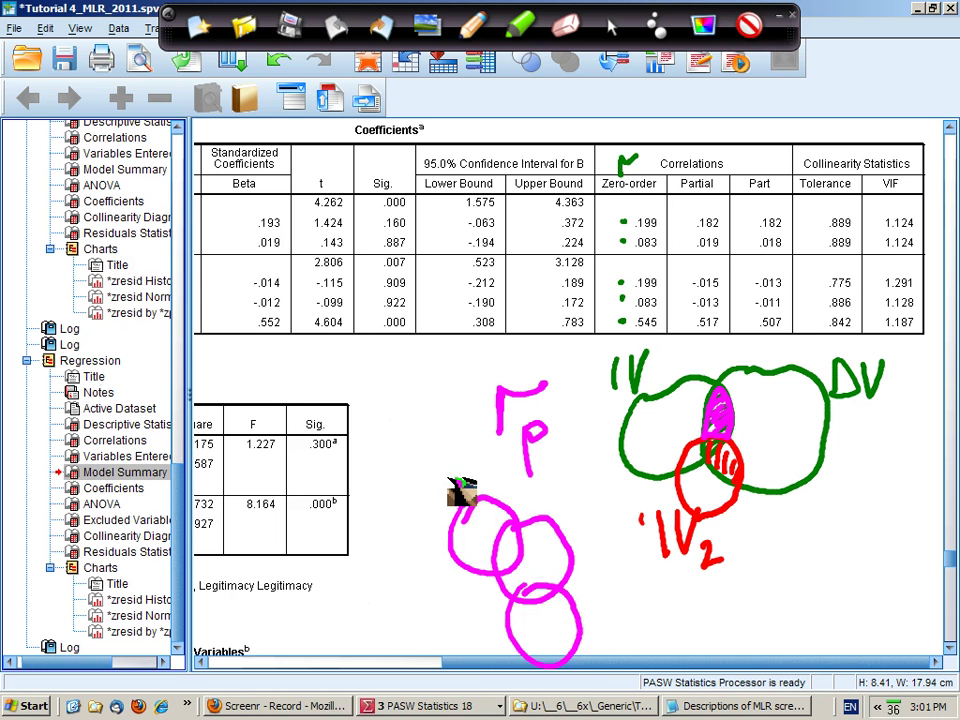
Label the three magenta circles IV, DV and IV, and dot inside the left and lower circles.
mouse_move(453, 478)
mouse_down()
mouse_move(458, 494)
mouse_move(489, 468)
mouse_up()
mouse_move(600, 608)
mouse_down()
mouse_move(604, 640)
mouse_move(615, 630)
mouse_move(622, 592)
mouse_up()
mouse_move(580, 546)
mouse_down()
mouse_move(578, 513)
mouse_move(582, 541)
mouse_move(617, 508)
mouse_up()
click(485, 548)
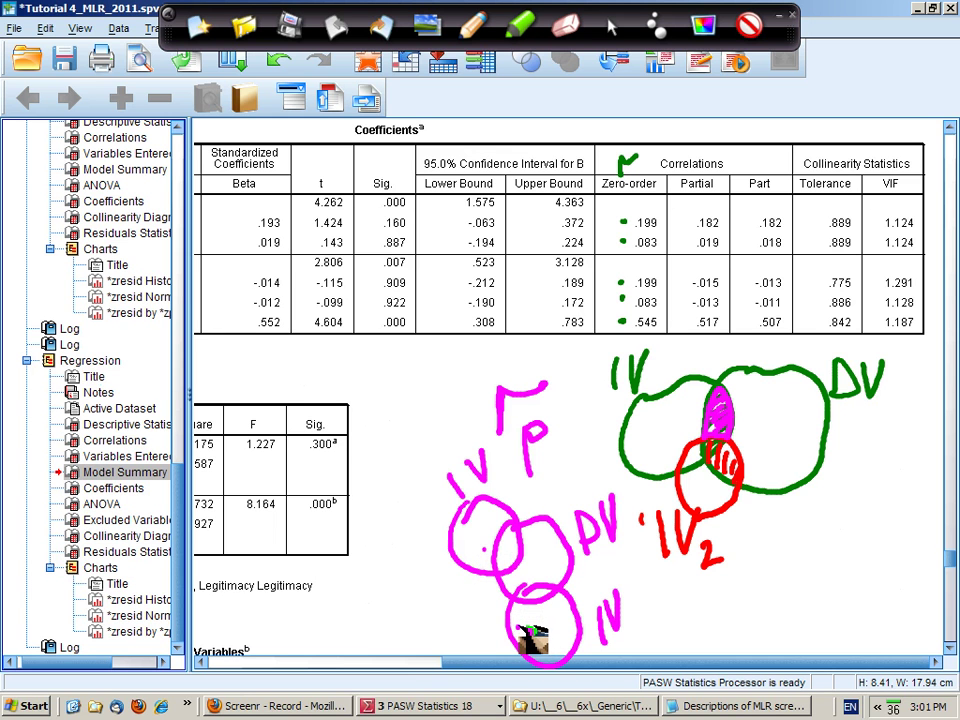
click(518, 626)
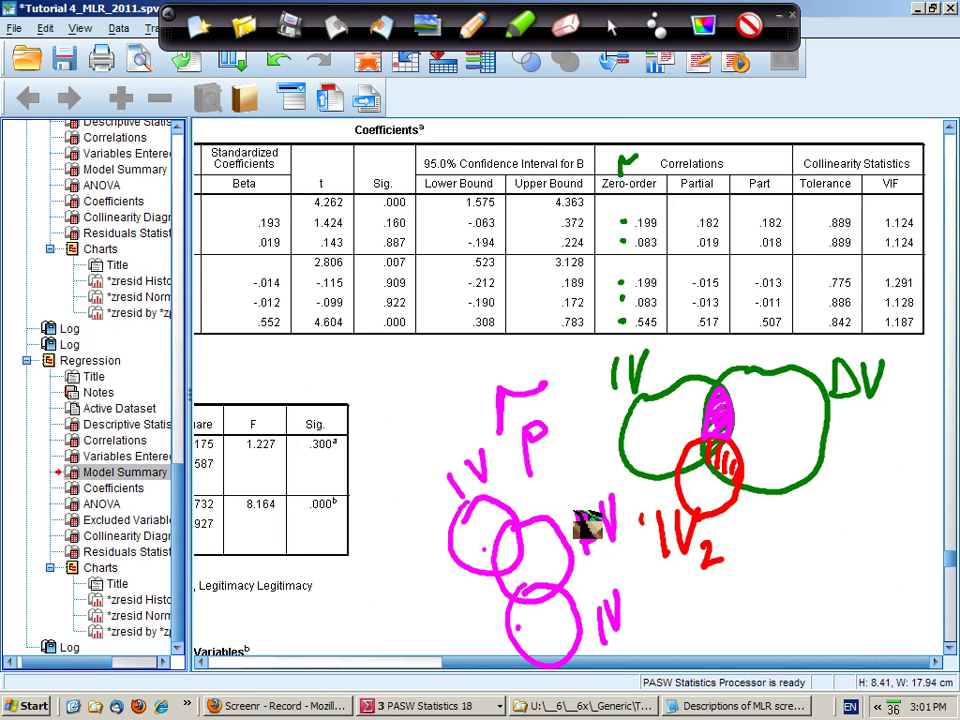
drag(583, 542, 576, 500)
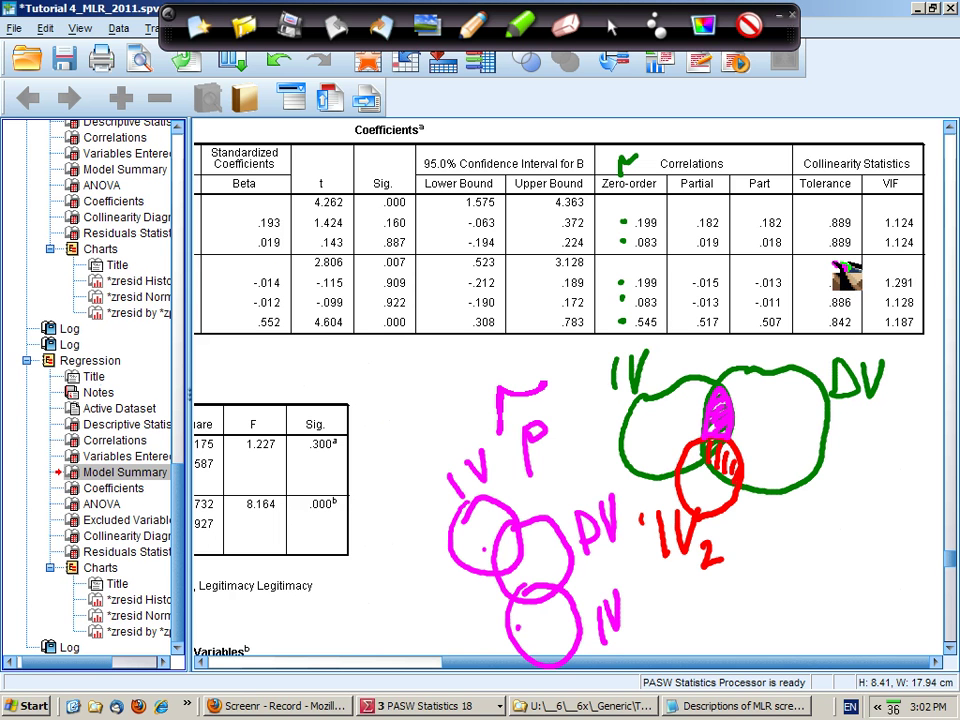
Circle Model 2's Tolerance values .775, .886 and .842, and handwrite '>.1' and '<10' below.
mouse_move(845, 272)
mouse_down()
mouse_move(814, 268)
mouse_move(797, 300)
mouse_move(805, 335)
mouse_move(827, 347)
mouse_move(849, 339)
mouse_move(845, 270)
mouse_up()
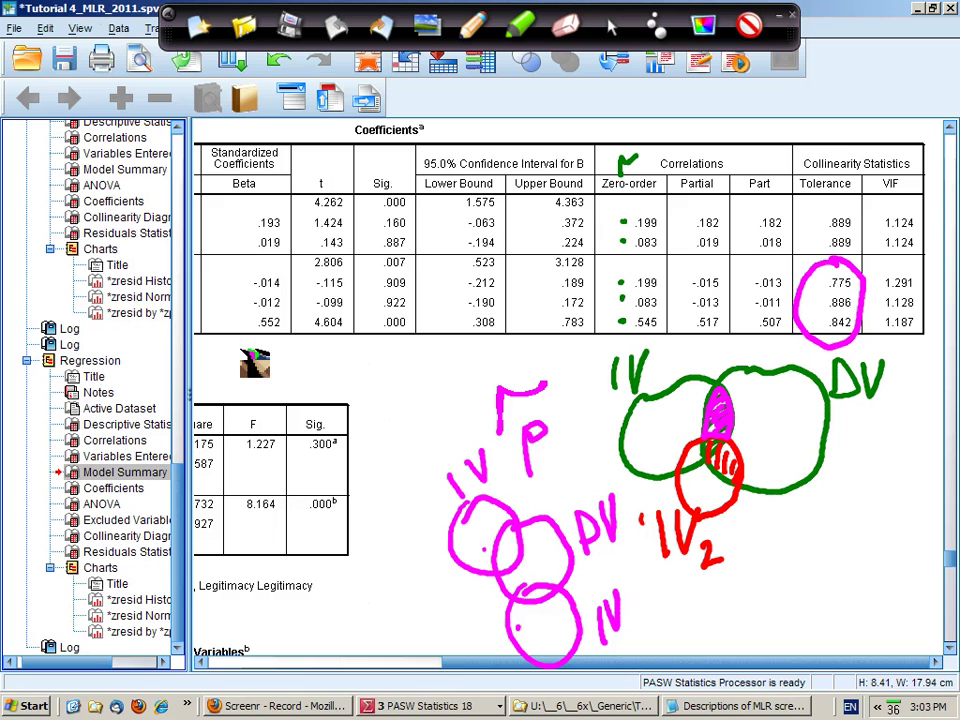
mouse_move(238, 355)
mouse_down()
mouse_move(292, 377)
mouse_move(240, 408)
mouse_up()
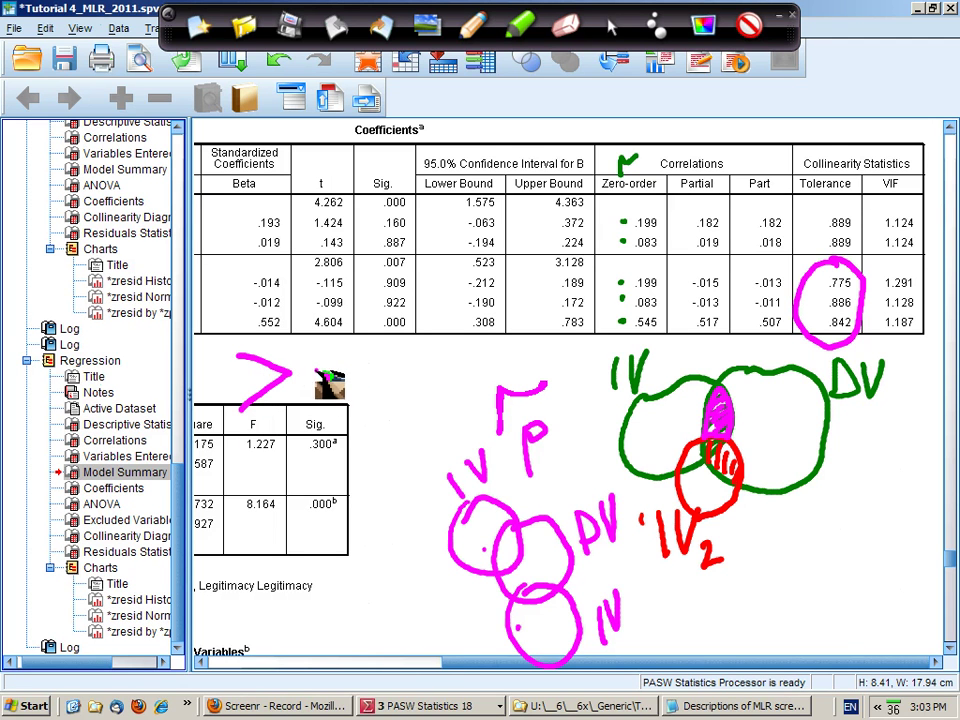
drag(358, 345, 358, 402)
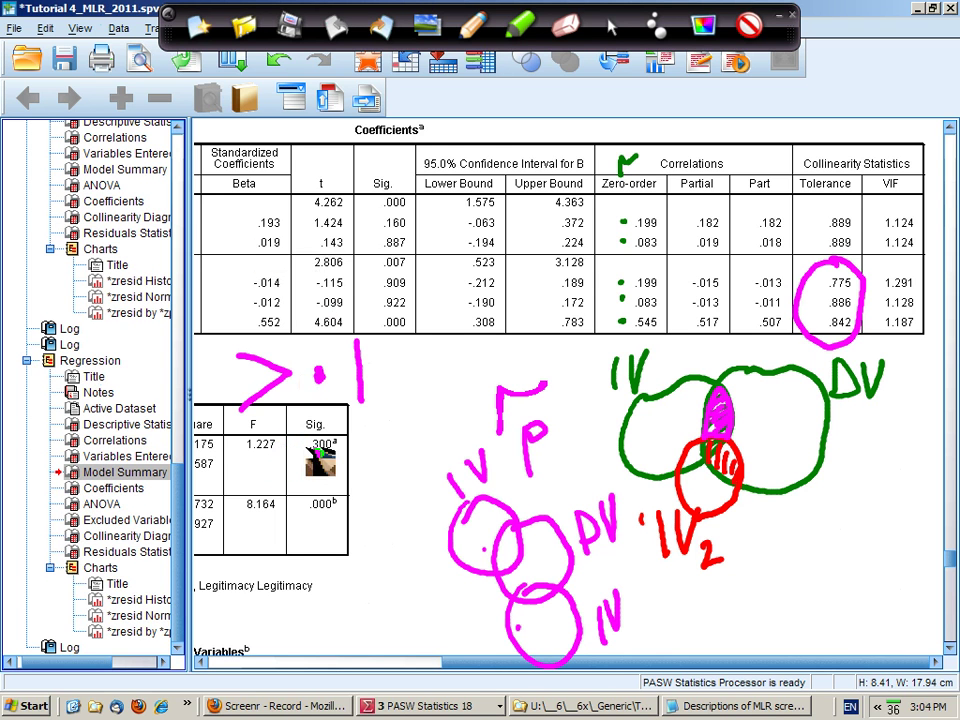
drag(330, 441, 341, 494)
drag(358, 432, 360, 490)
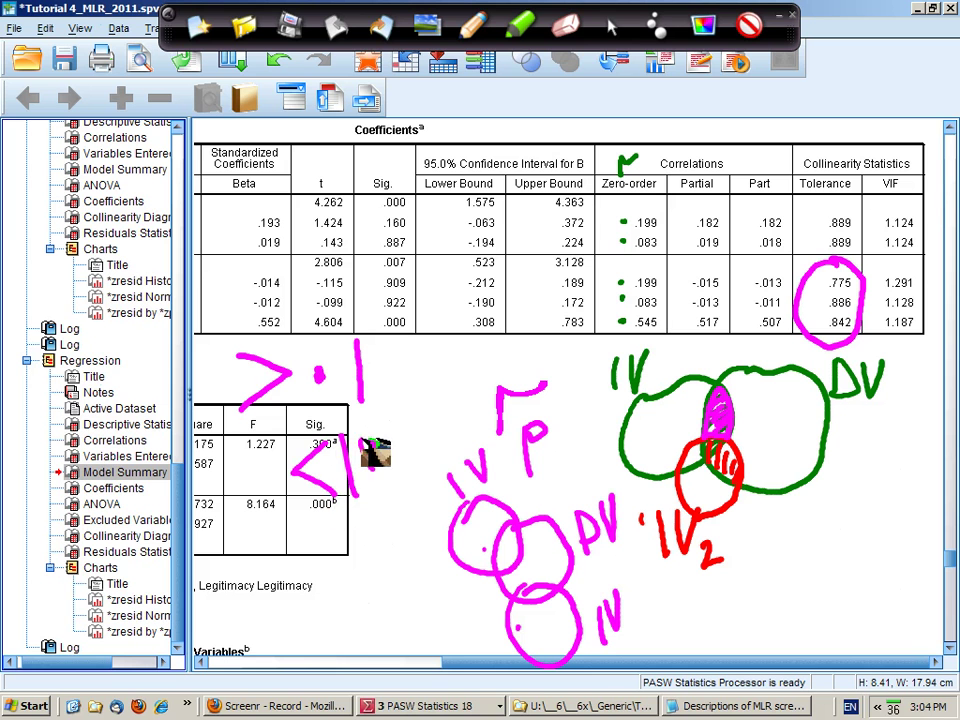
drag(380, 428, 378, 430)
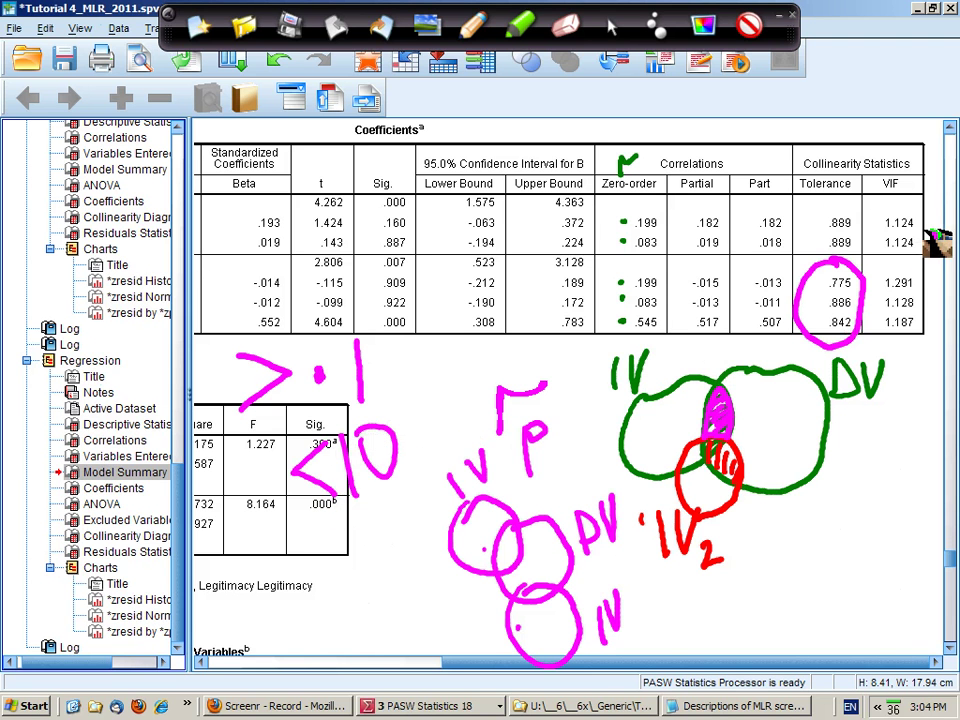